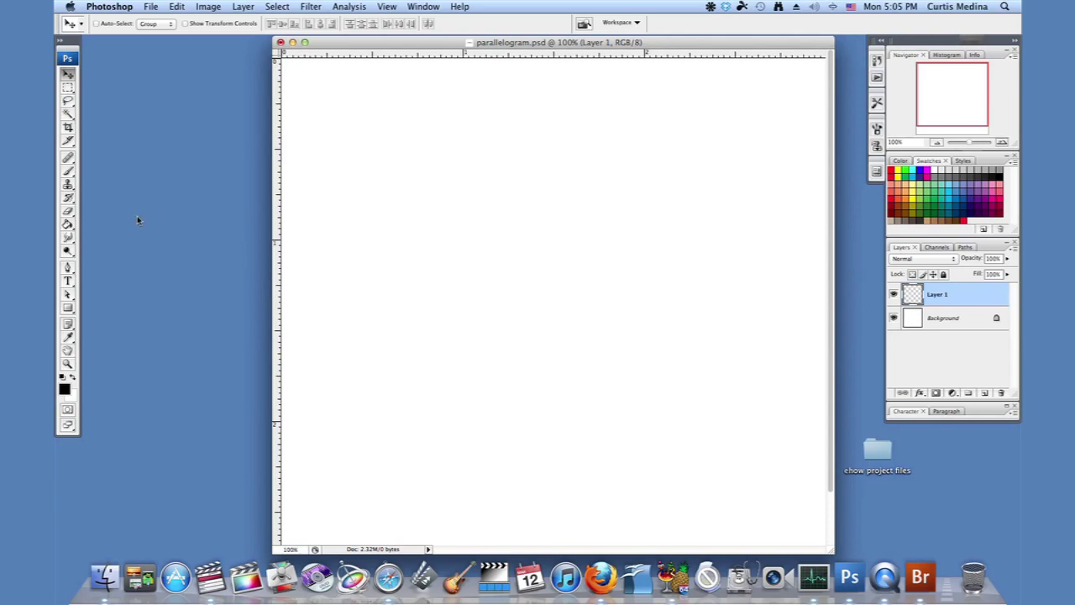
Drag a circular selection with the Elliptical Marquee tool near the canvas centre
left_click(71, 88)
left_click(106, 99)
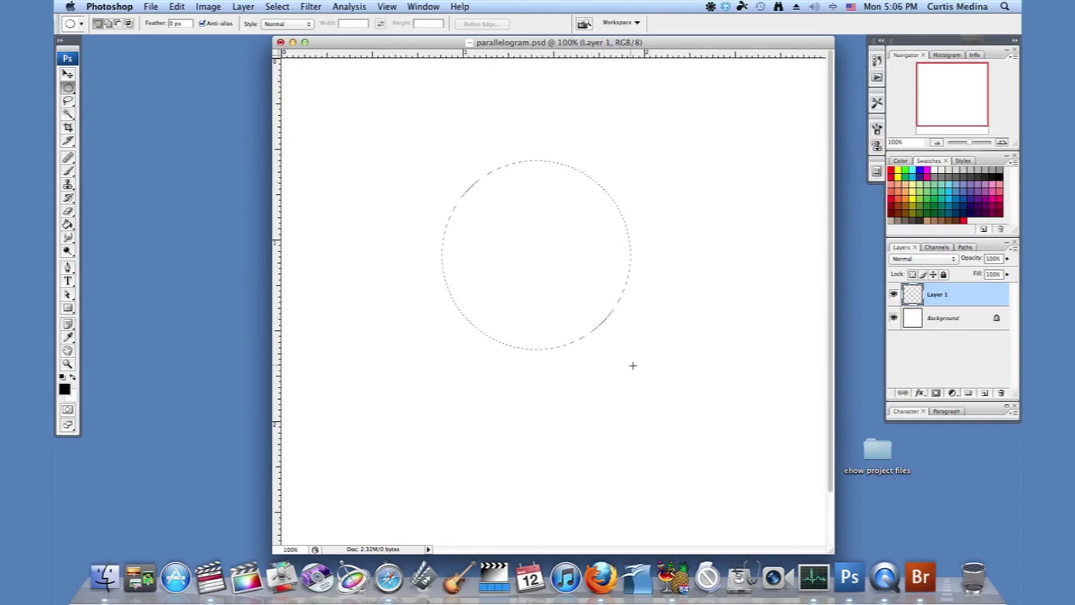
left_click_drag(643, 372, 655, 396)
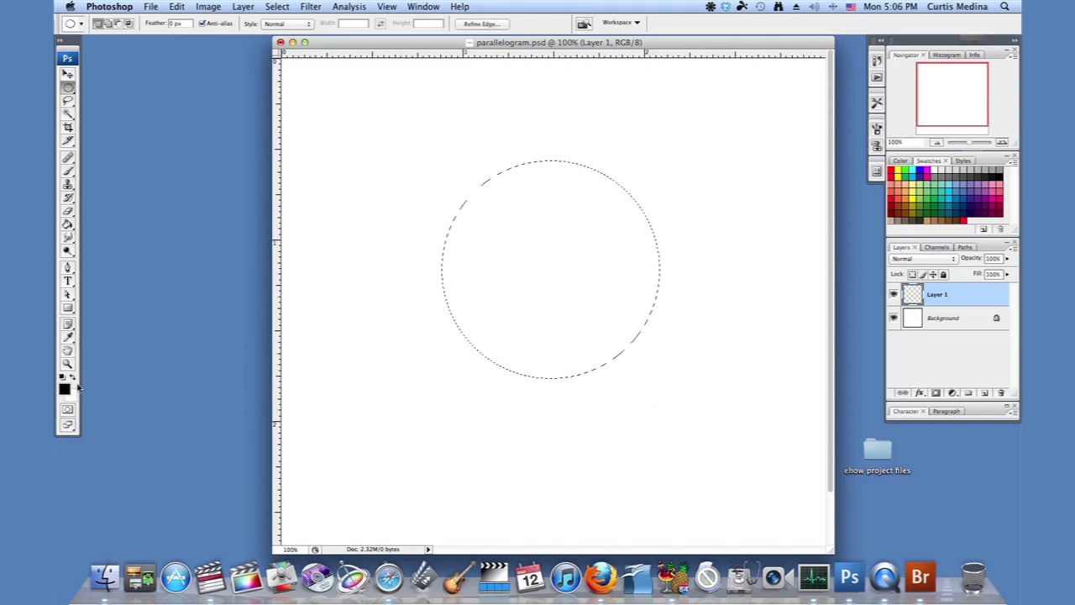
Set the foreground colour to mid grey 676767
left_click(60, 388)
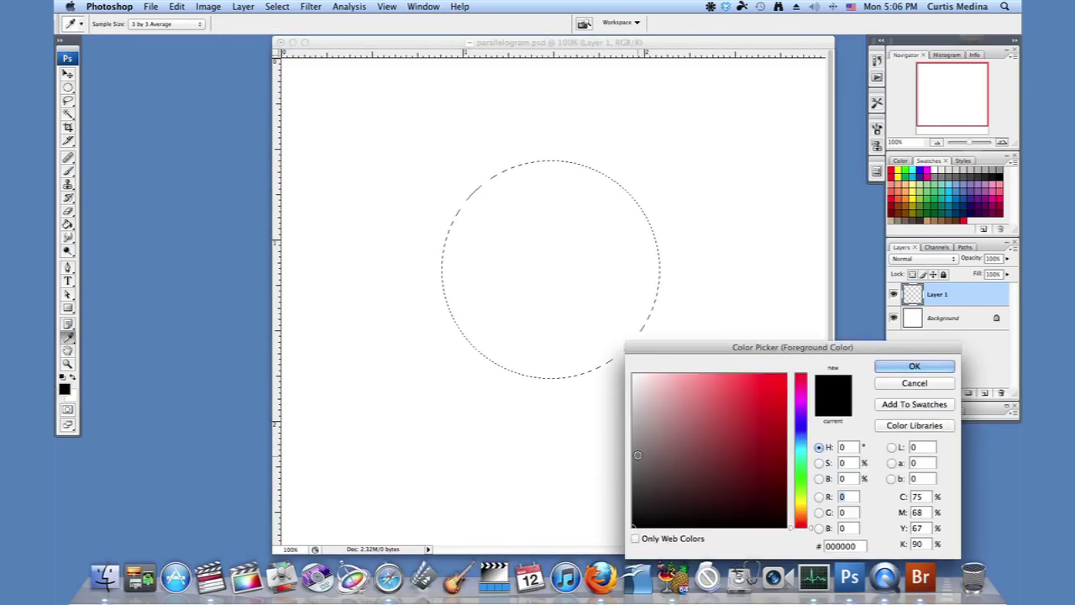
mouse_move(636, 470)
left_mouse_down()
mouse_move(626, 477)
mouse_move(620, 465)
left_mouse_up()
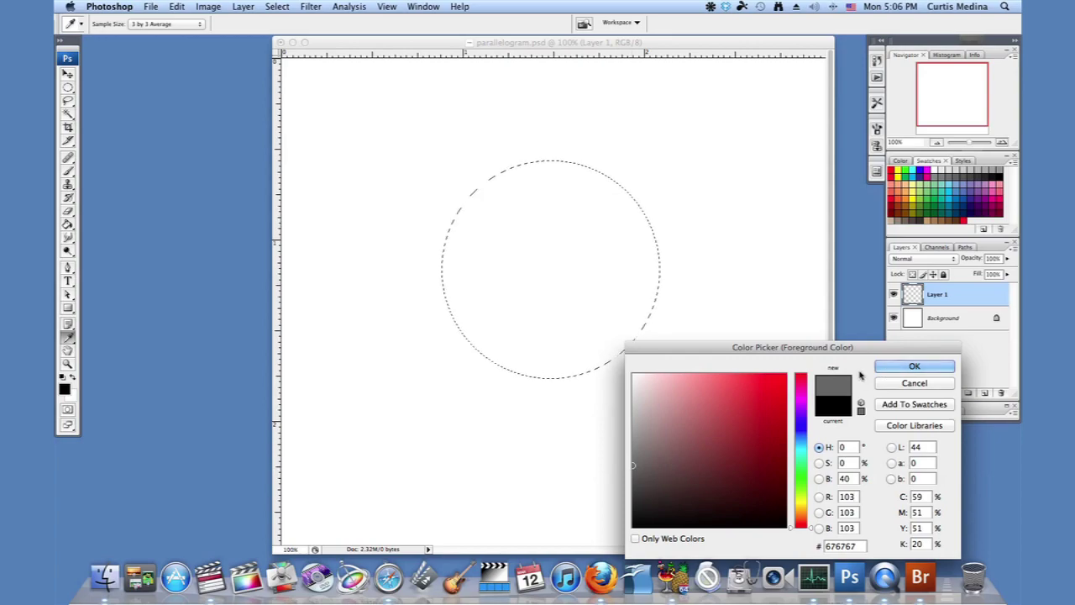
left_click(889, 370)
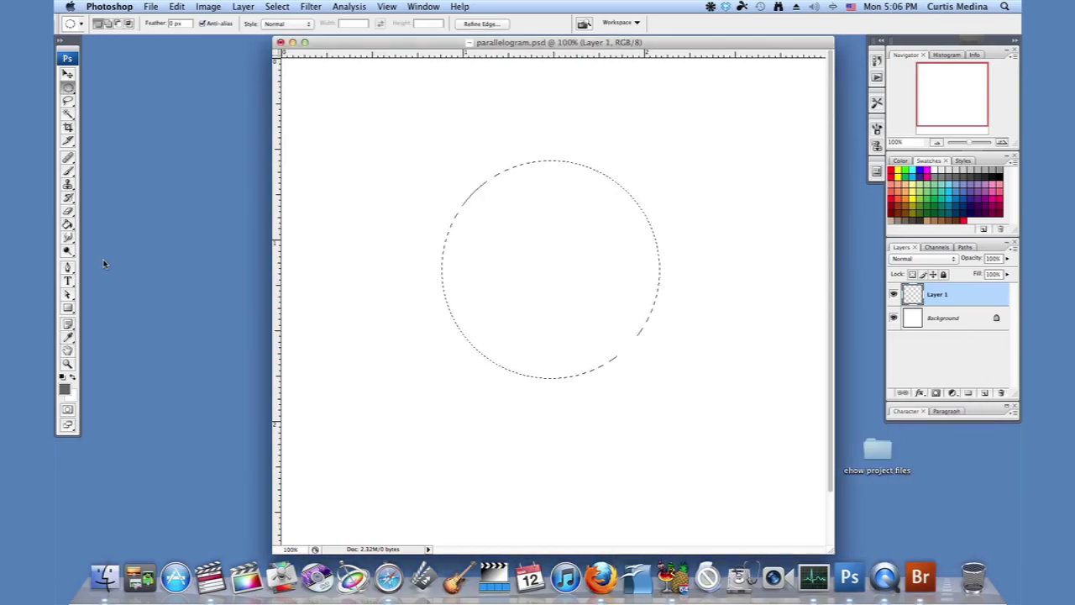
Fill the circular selection with the grey foreground colour
key("shift+BackSpace")
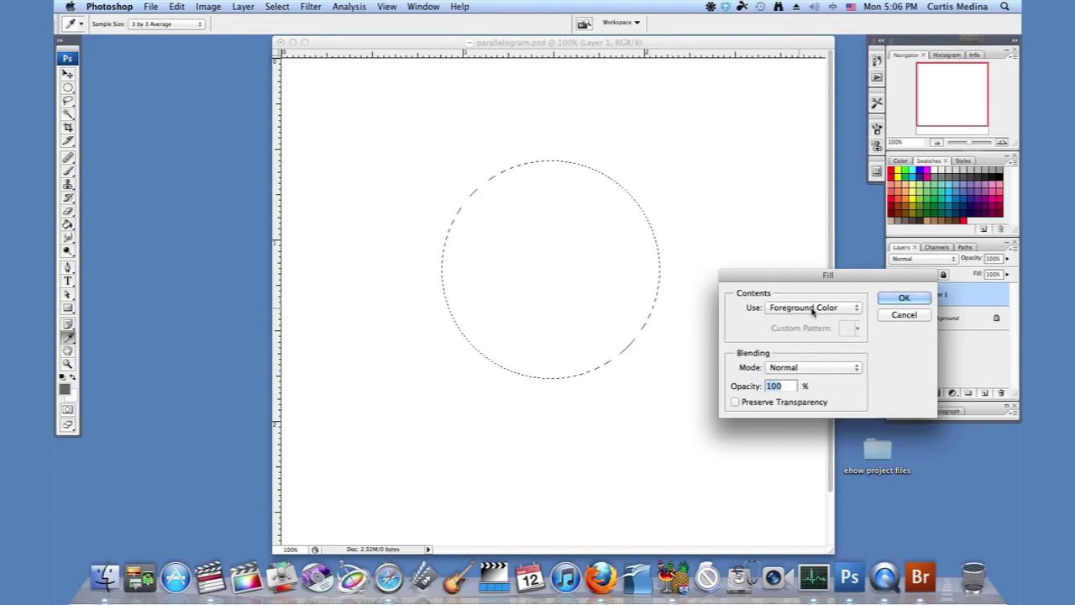
left_click(904, 299)
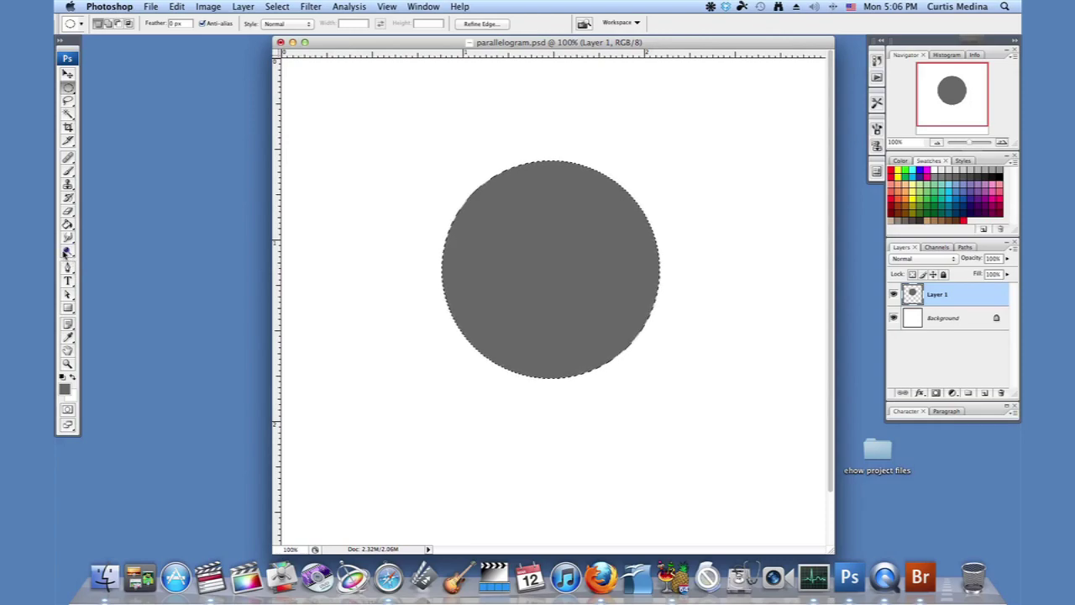
left_click(67, 252)
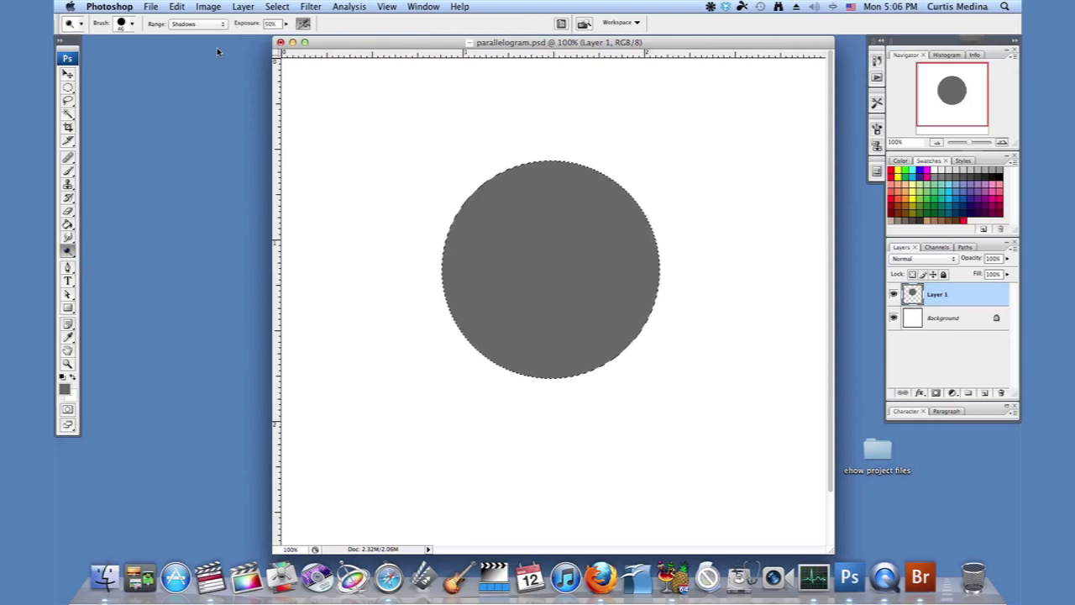
Set the Dodge tool to Highlights with a soft 101 px brush, then dodge the circle's upper right
left_click(222, 25)
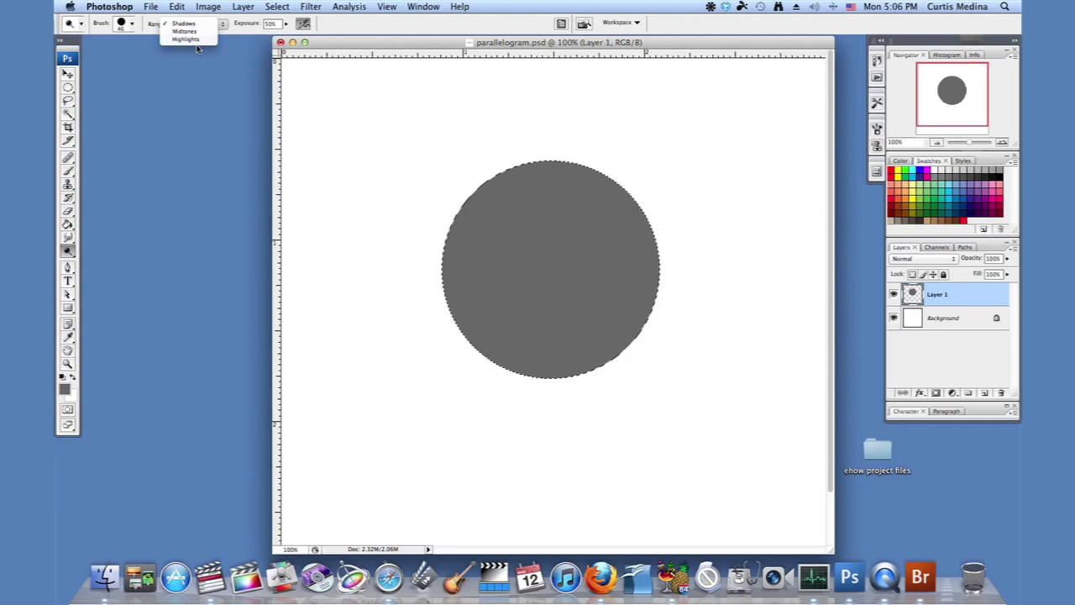
left_click(197, 39)
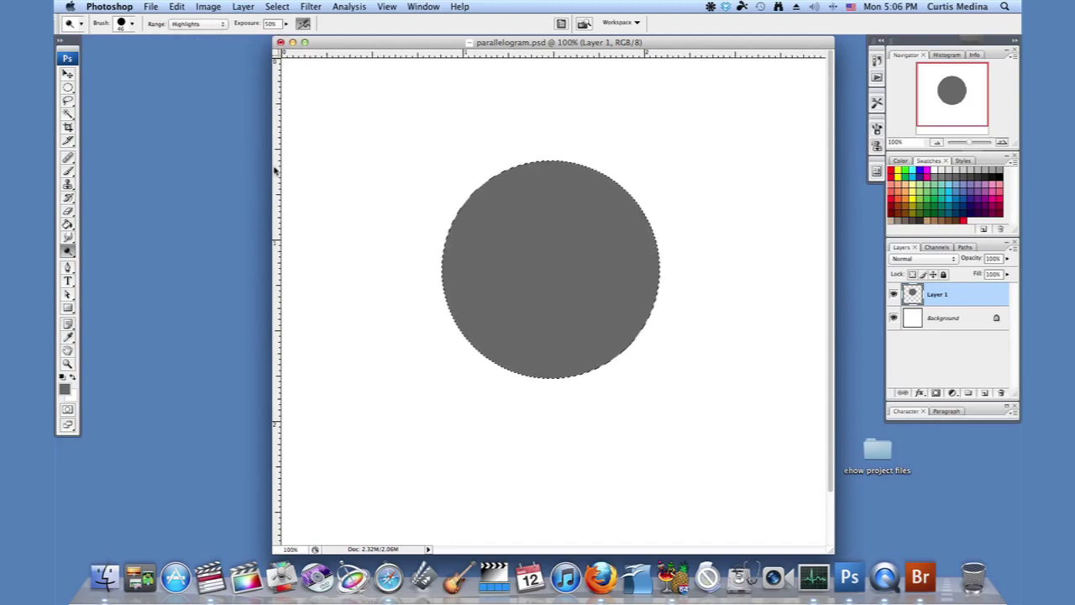
right_click(543, 249)
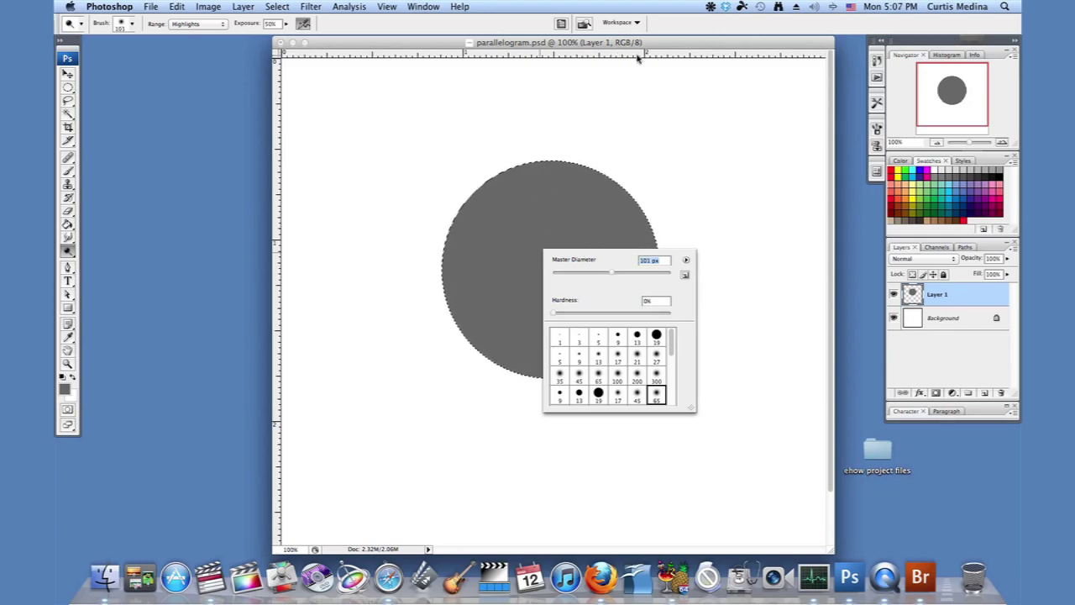
left_click(636, 50)
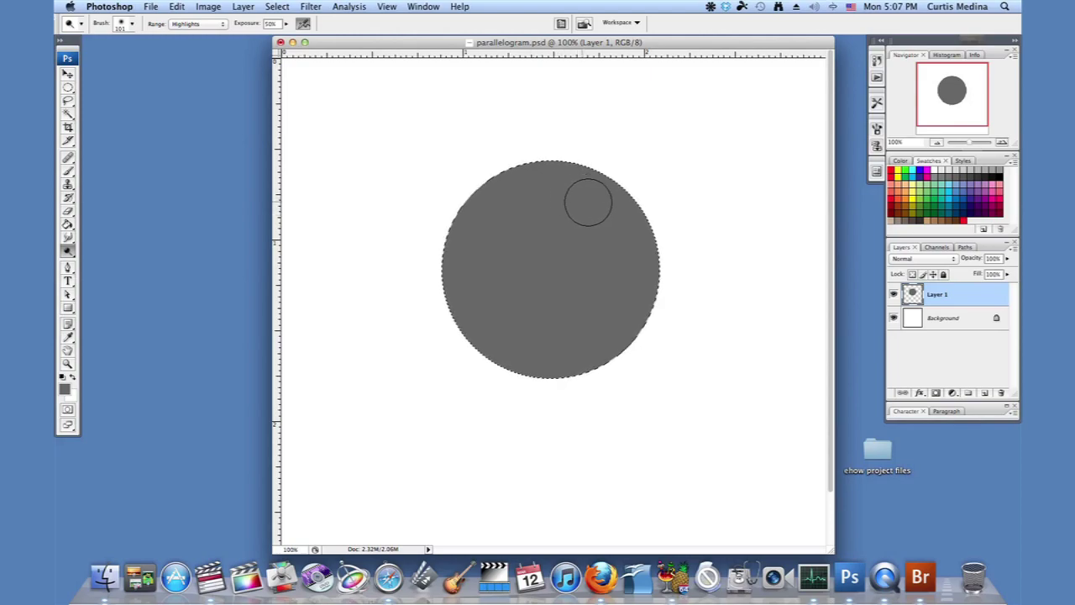
mouse_move(577, 190)
left_mouse_down()
mouse_move(602, 210)
mouse_move(630, 247)
mouse_move(627, 307)
mouse_move(599, 333)
mouse_move(518, 325)
mouse_move(480, 298)
mouse_move(438, 239)
mouse_move(469, 341)
mouse_move(525, 394)
mouse_move(572, 395)
mouse_move(615, 364)
mouse_move(644, 325)
mouse_move(659, 278)
mouse_move(649, 224)
mouse_move(604, 171)
mouse_move(566, 154)
mouse_move(498, 160)
mouse_move(456, 194)
mouse_move(423, 273)
mouse_move(426, 318)
mouse_move(469, 248)
mouse_move(453, 207)
mouse_move(443, 213)
mouse_move(464, 188)
mouse_move(560, 153)
left_mouse_up()
Dodge the sphere's rim, top and upper half, strengthening the upper-right highlight and lower-left edge
mouse_move(633, 204)
left_mouse_down()
mouse_move(638, 327)
mouse_move(550, 379)
mouse_move(425, 294)
mouse_move(496, 203)
left_mouse_up()
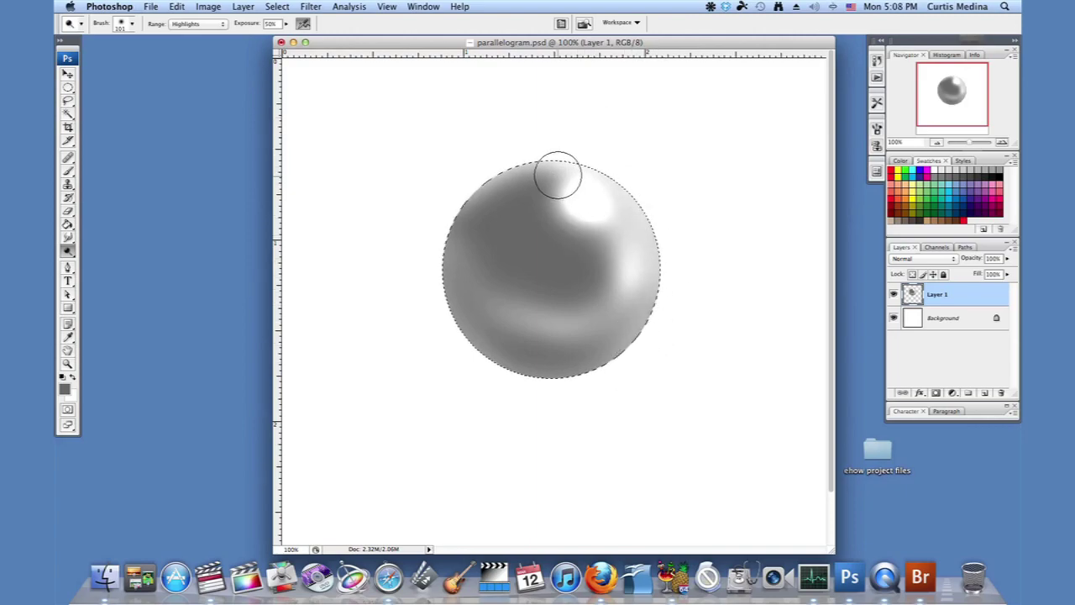
mouse_move(531, 168)
left_mouse_down()
mouse_move(478, 186)
mouse_move(534, 177)
mouse_move(613, 260)
mouse_move(610, 248)
mouse_move(542, 214)
mouse_move(532, 172)
mouse_move(540, 164)
mouse_move(556, 179)
mouse_move(528, 165)
mouse_move(536, 217)
mouse_move(600, 258)
mouse_move(600, 311)
left_mouse_up()
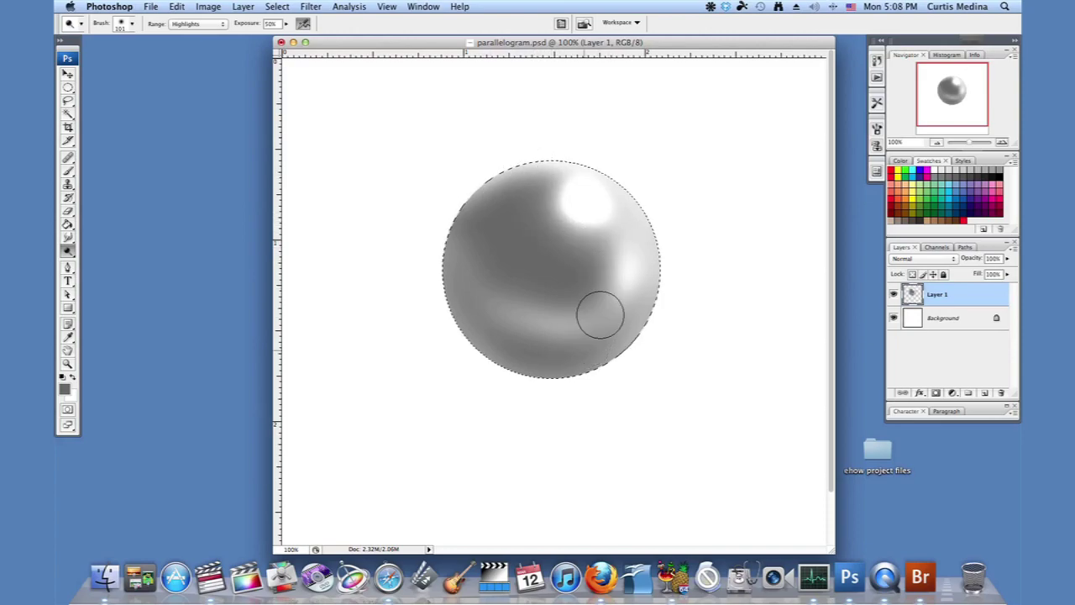
mouse_move(477, 425)
left_mouse_down()
mouse_move(475, 363)
mouse_move(506, 331)
mouse_move(540, 339)
mouse_move(610, 235)
mouse_move(590, 230)
mouse_move(541, 172)
mouse_move(498, 171)
mouse_move(466, 197)
mouse_move(430, 273)
mouse_move(436, 320)
mouse_move(476, 376)
mouse_move(513, 395)
mouse_move(587, 392)
mouse_move(625, 363)
mouse_move(573, 394)
mouse_move(501, 389)
mouse_move(466, 358)
mouse_move(437, 308)
mouse_move(430, 263)
mouse_move(460, 163)
mouse_move(469, 165)
mouse_move(426, 285)
mouse_move(453, 383)
mouse_move(552, 409)
mouse_move(477, 343)
mouse_move(457, 346)
mouse_move(506, 383)
mouse_move(606, 397)
mouse_move(492, 361)
mouse_move(425, 292)
mouse_move(497, 363)
mouse_move(465, 340)
mouse_move(441, 308)
mouse_move(485, 353)
mouse_move(431, 290)
mouse_move(467, 347)
mouse_move(434, 259)
mouse_move(390, 283)
mouse_move(324, 354)
mouse_move(491, 246)
mouse_move(453, 294)
mouse_move(508, 259)
mouse_move(461, 298)
mouse_move(523, 233)
mouse_move(481, 212)
mouse_move(517, 170)
mouse_move(480, 203)
mouse_move(496, 287)
mouse_move(514, 294)
mouse_move(547, 276)
mouse_move(526, 183)
mouse_move(501, 190)
mouse_move(481, 241)
mouse_move(500, 295)
mouse_move(567, 324)
mouse_move(594, 323)
mouse_move(562, 301)
mouse_move(608, 264)
mouse_move(551, 228)
mouse_move(532, 171)
mouse_move(608, 271)
mouse_move(535, 312)
mouse_move(576, 339)
mouse_move(649, 298)
mouse_move(663, 240)
mouse_move(643, 197)
mouse_move(653, 307)
mouse_move(566, 438)
left_mouse_up()
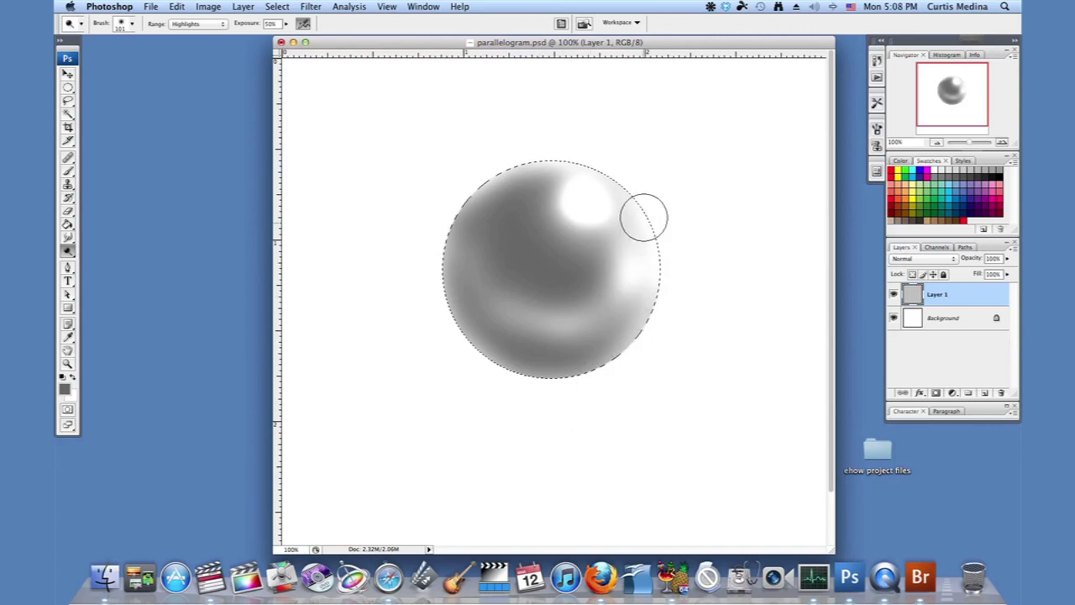
mouse_move(598, 164)
left_mouse_down()
mouse_move(573, 229)
mouse_move(588, 235)
mouse_move(512, 192)
left_mouse_up()
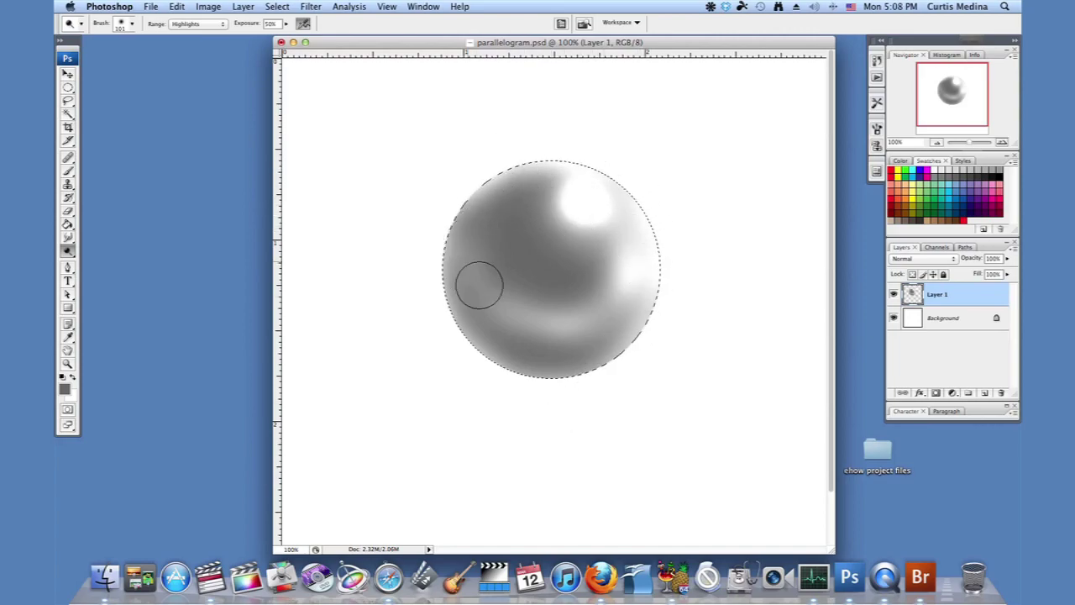
mouse_move(487, 232)
left_mouse_down()
mouse_move(529, 176)
mouse_move(516, 174)
mouse_move(486, 194)
mouse_move(584, 178)
mouse_move(587, 189)
mouse_move(492, 195)
mouse_move(538, 196)
mouse_move(584, 241)
mouse_move(600, 236)
mouse_move(566, 207)
mouse_move(554, 212)
mouse_move(528, 171)
mouse_move(556, 244)
mouse_move(575, 261)
mouse_move(550, 229)
mouse_move(596, 254)
mouse_move(607, 290)
left_mouse_up()
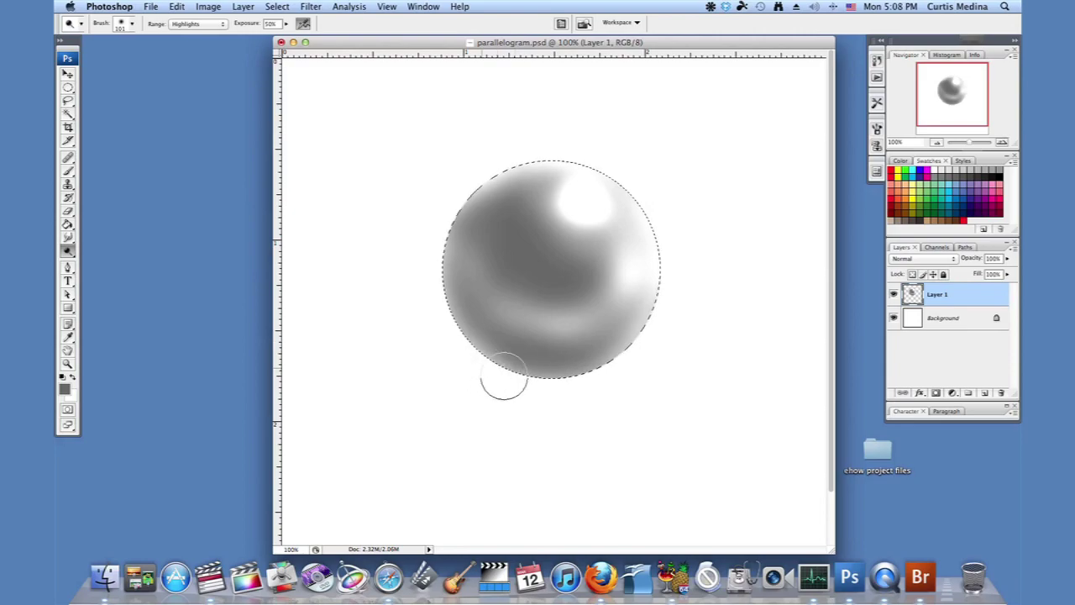
mouse_move(605, 367)
left_mouse_down()
mouse_move(456, 351)
mouse_move(427, 312)
mouse_move(429, 247)
mouse_move(464, 190)
mouse_move(543, 149)
mouse_move(608, 367)
left_mouse_up()
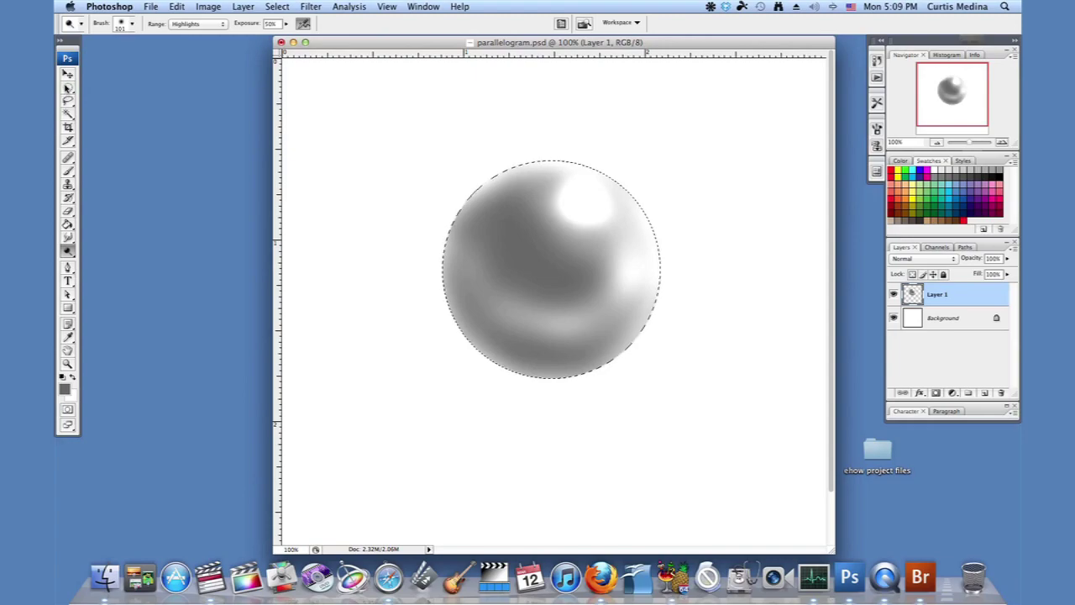
left_click(68, 87)
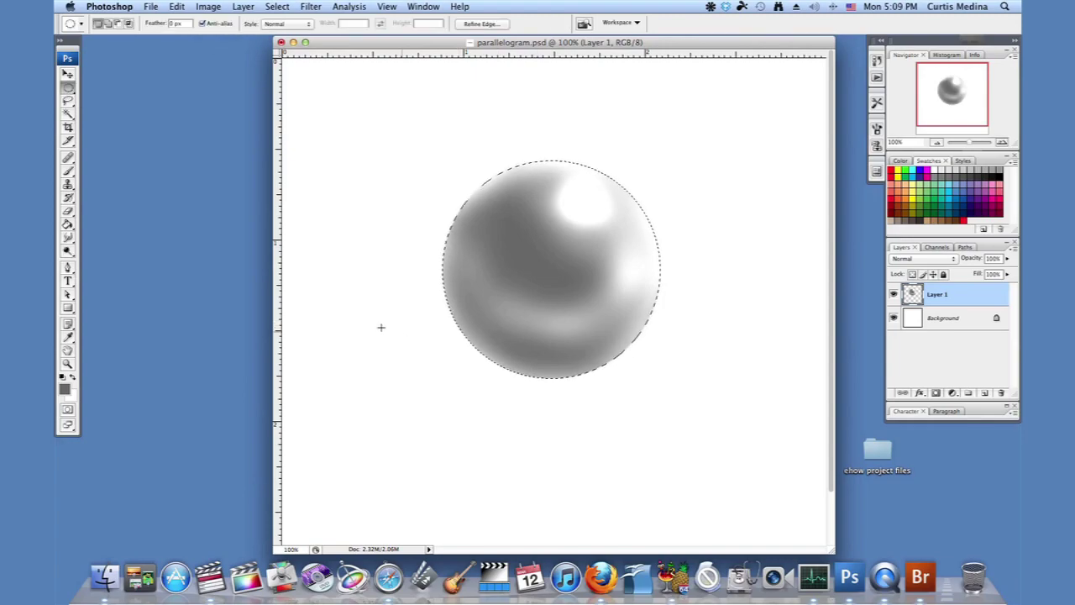
Draw a flat elliptical selection under the sphere and add a new Layer 2 beneath Layer 1
left_click_drag(337, 334, 592, 386)
left_click_drag(493, 382, 514, 373)
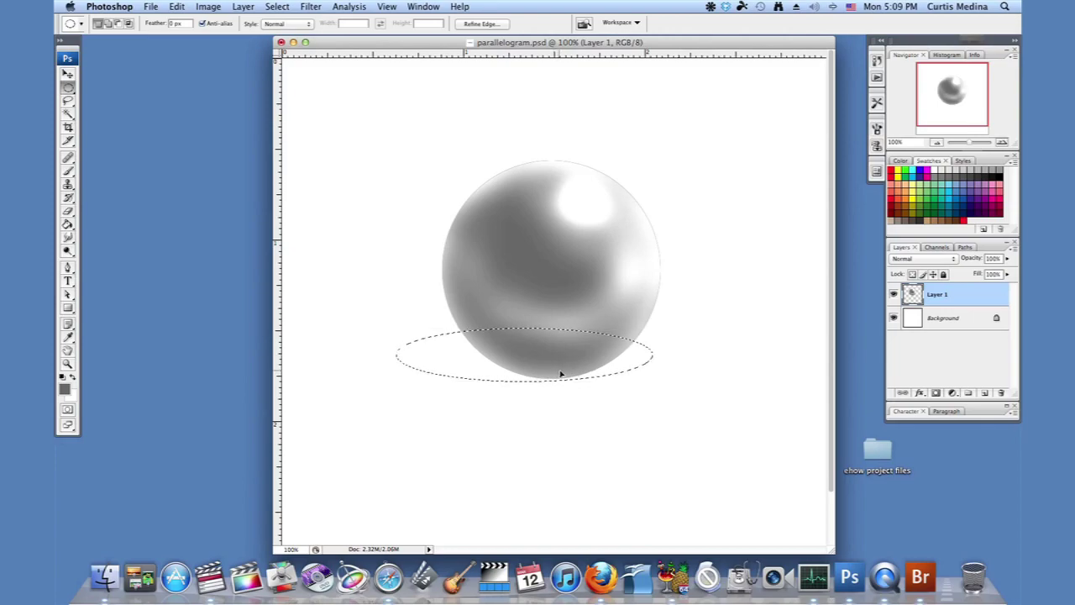
left_click(985, 394)
left_click_drag(946, 299, 948, 323)
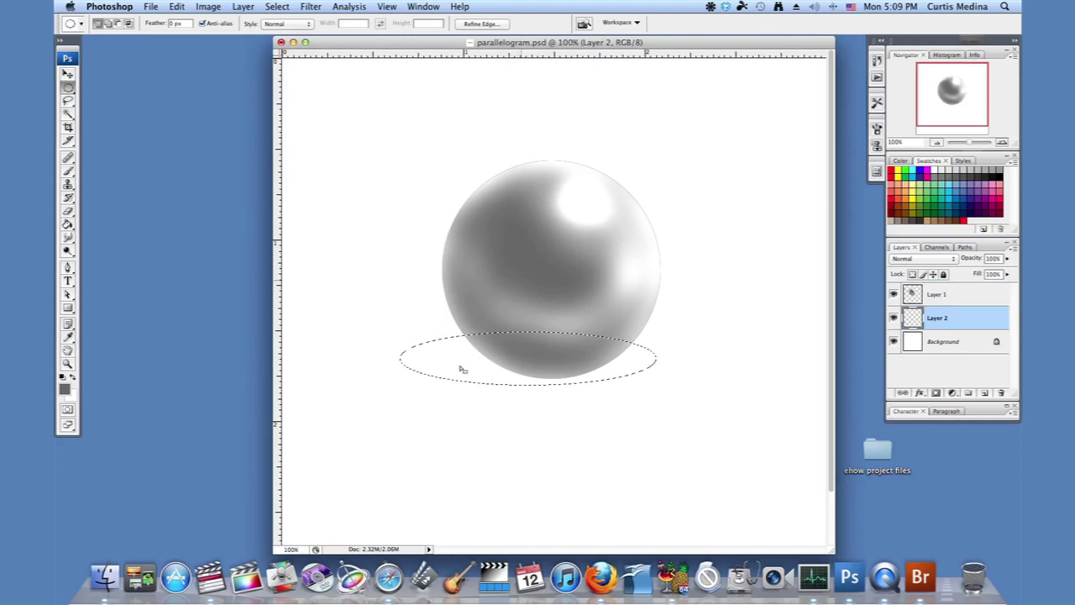
Feather the elliptical selection by 10 pixels via Select > Modify > Feather
left_click(291, 8)
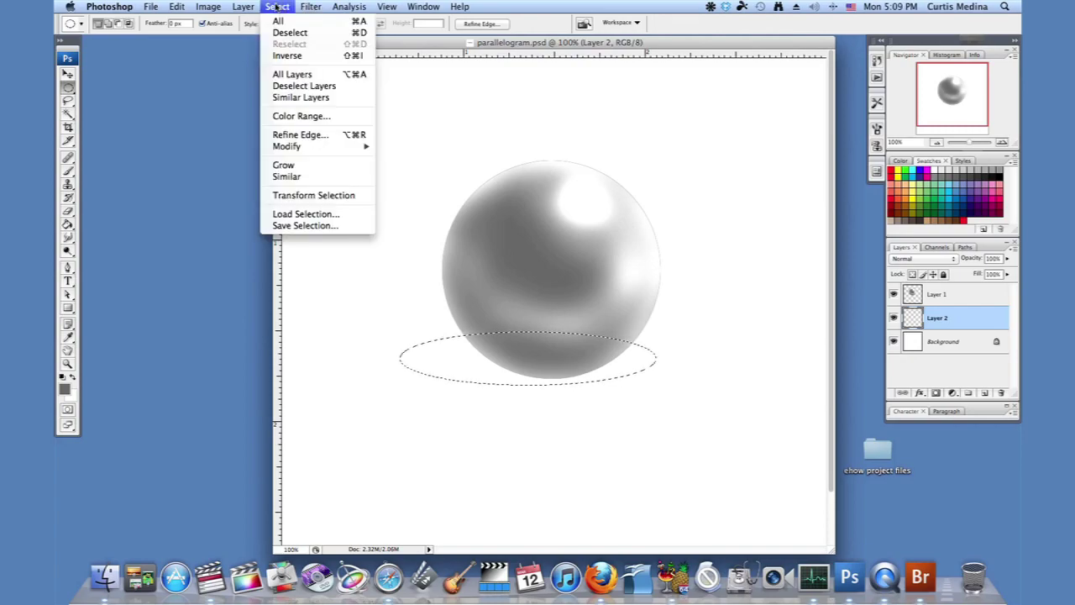
mouse_move(308, 150)
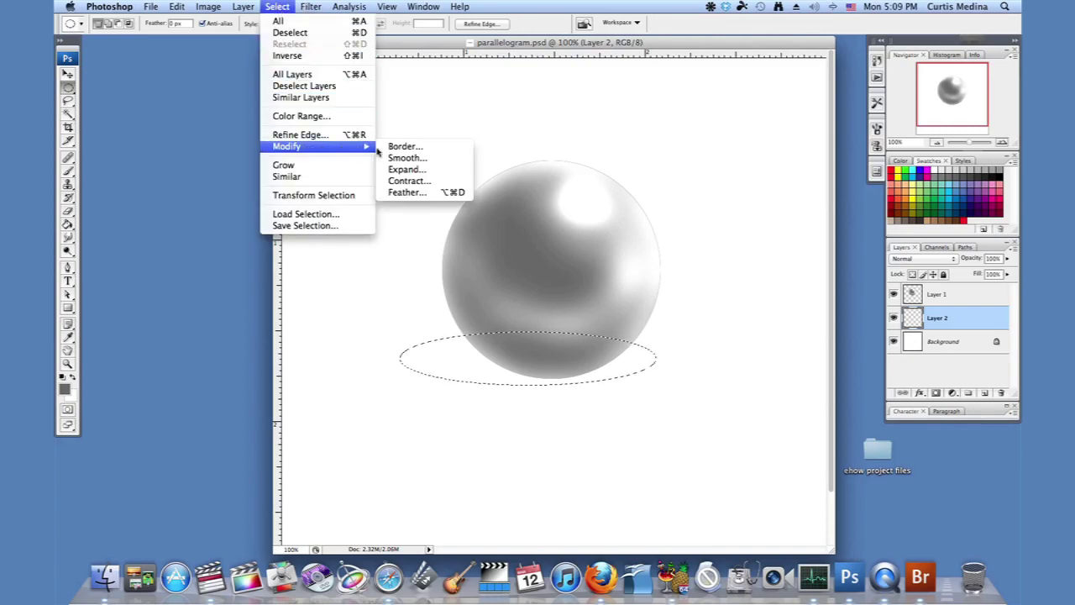
left_click(406, 193)
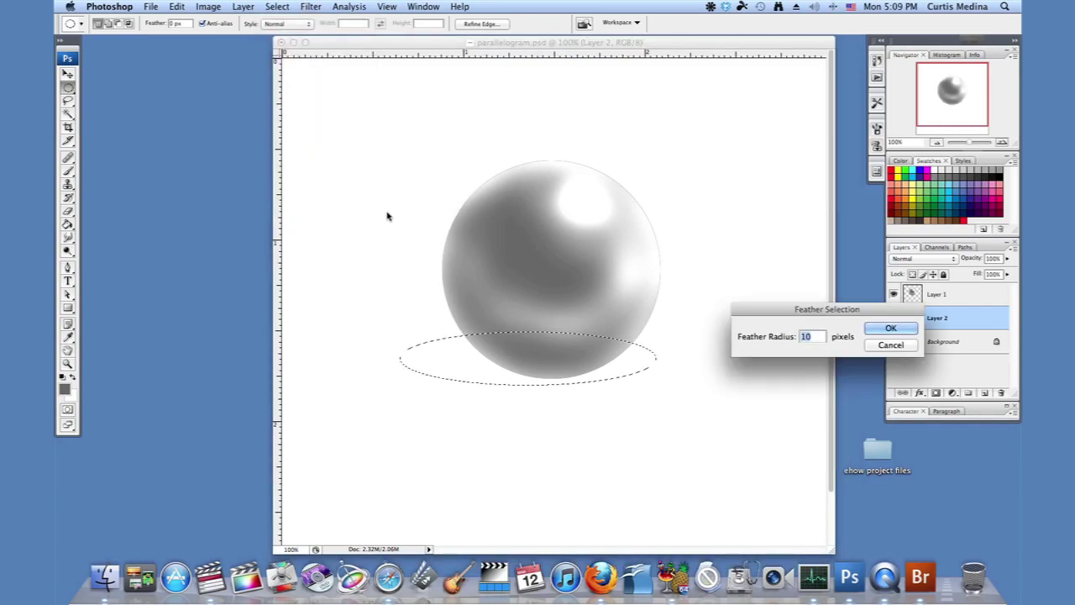
left_click(891, 329)
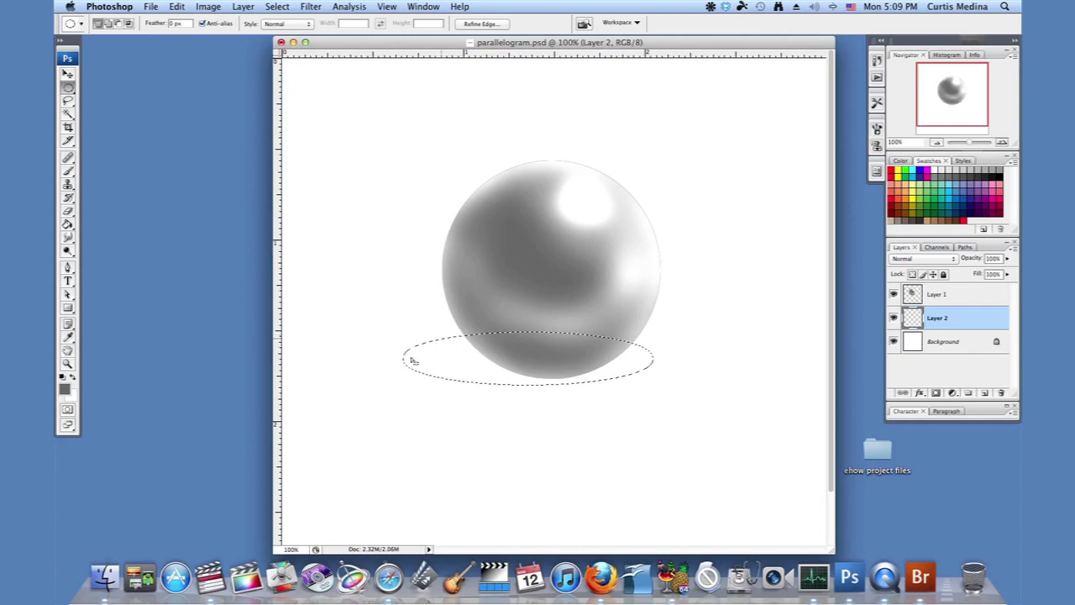
Set the foreground colour to dark grey with R at 57
left_click(65, 386)
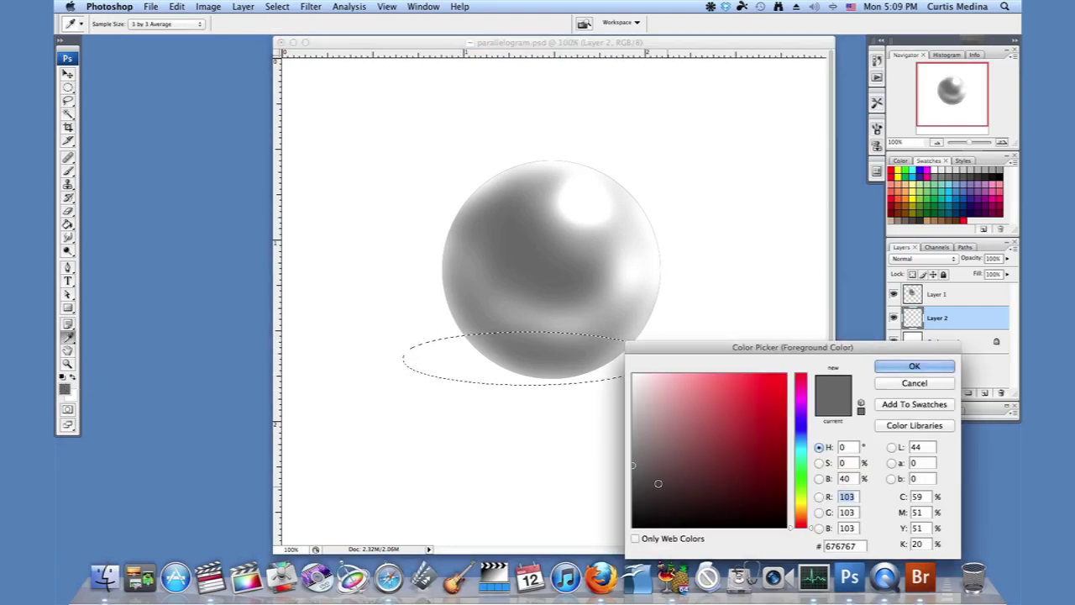
type("57")
left_click(914, 367)
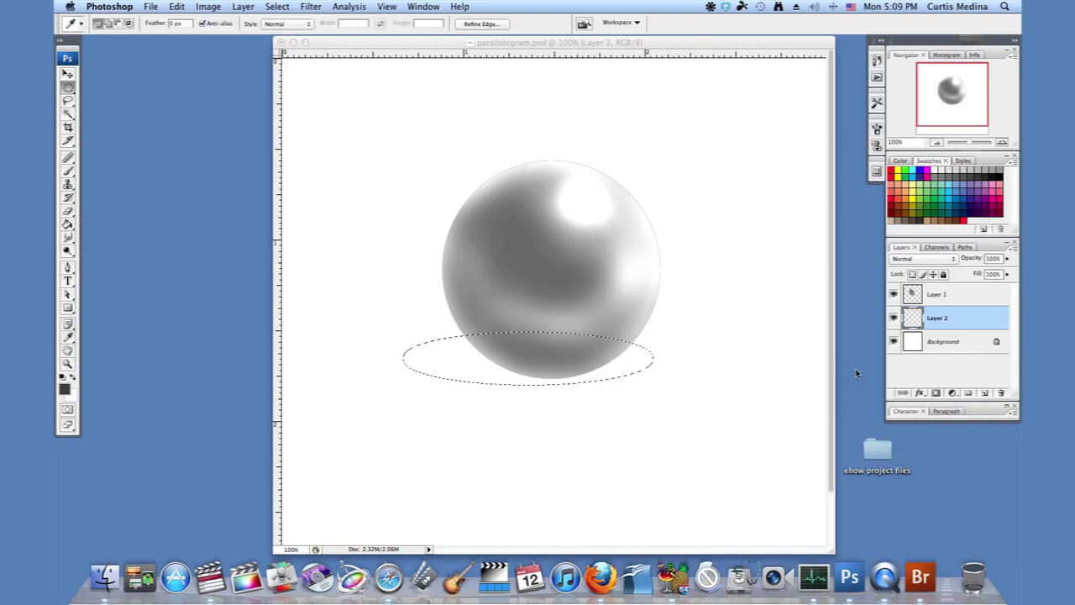
Fill the feathered ellipse on Layer 2 using the Paint Bucket, then deselect
left_click(69, 225)
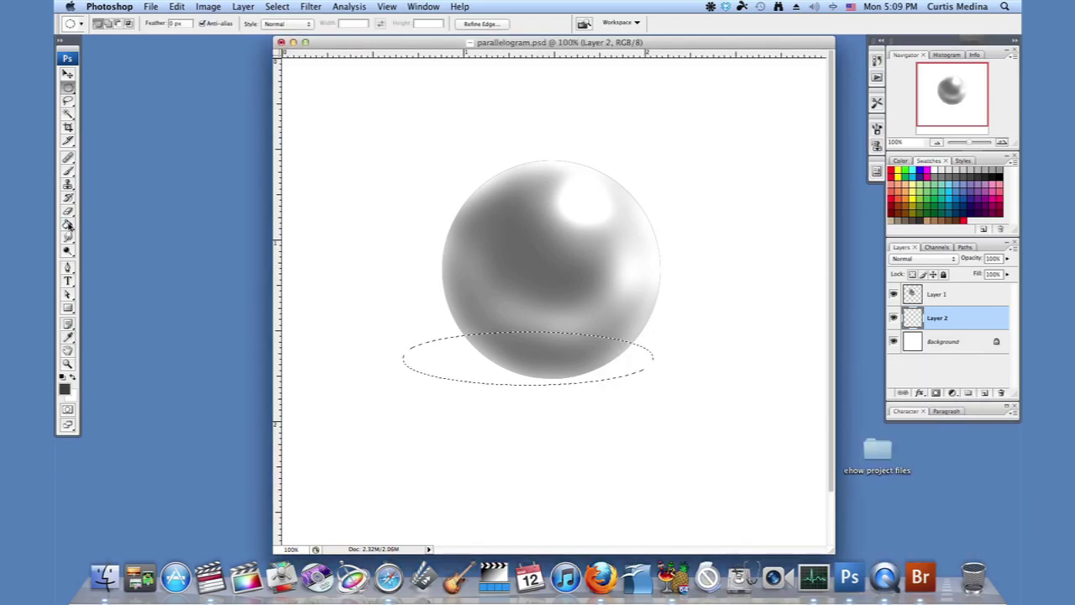
left_click(462, 343)
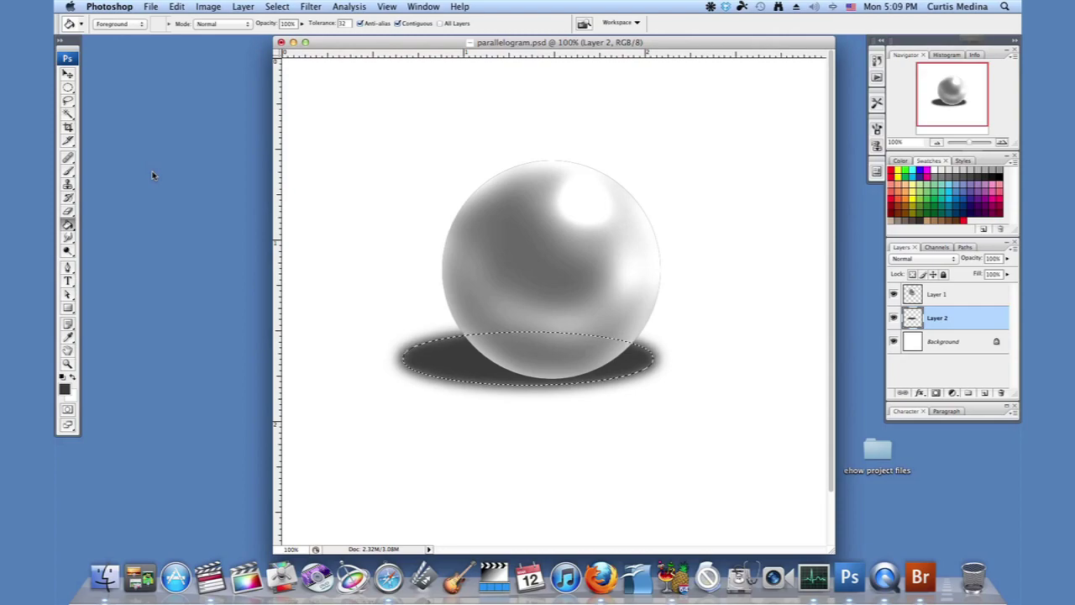
key("super+d")
Move the Layer 2 shadow slightly left so it sits offset beneath the sphere
left_click(67, 72)
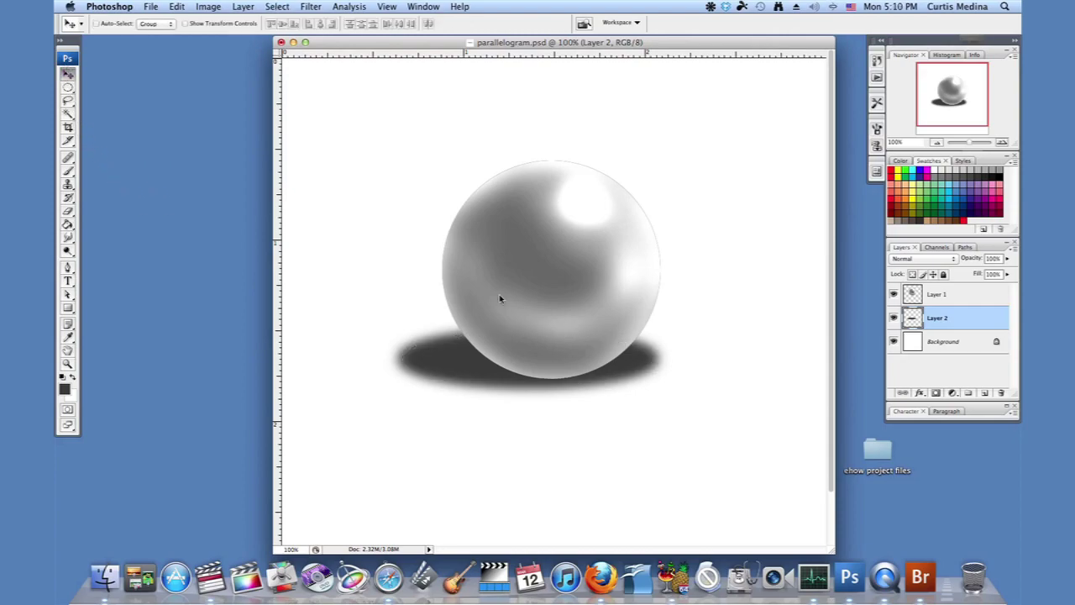
left_click_drag(543, 378, 549, 374)
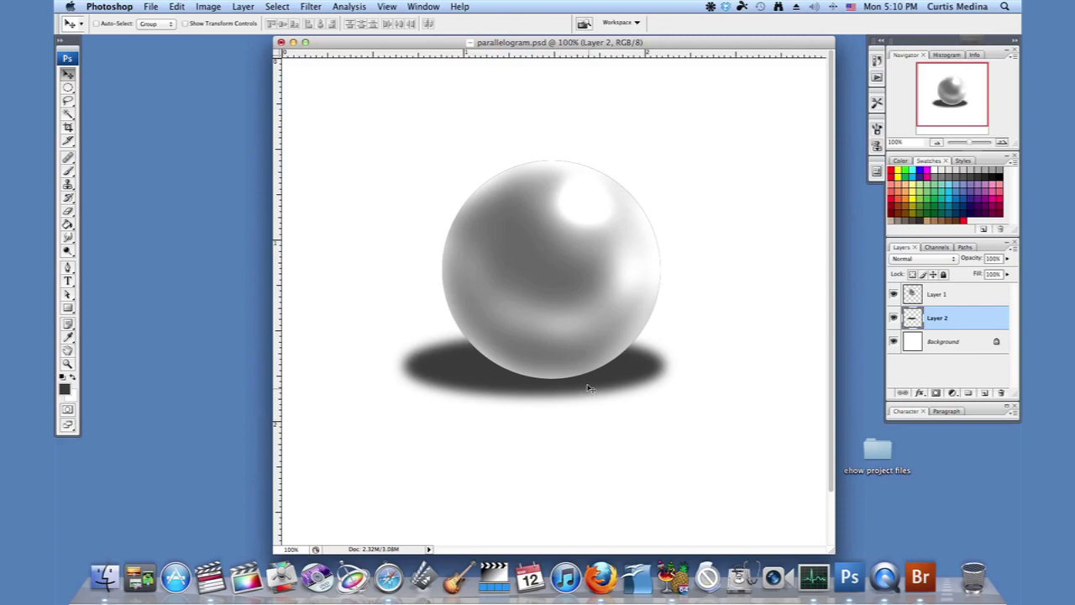
mouse_move(588, 388)
left_mouse_down()
mouse_move(569, 386)
mouse_move(573, 378)
left_mouse_up()
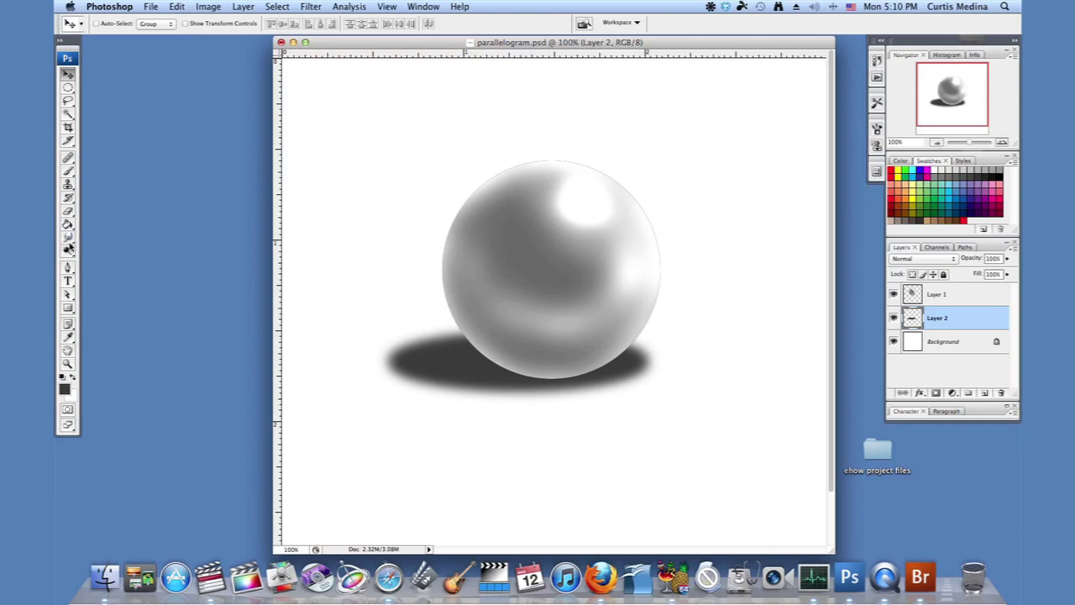
left_click_drag(72, 250, 104, 262)
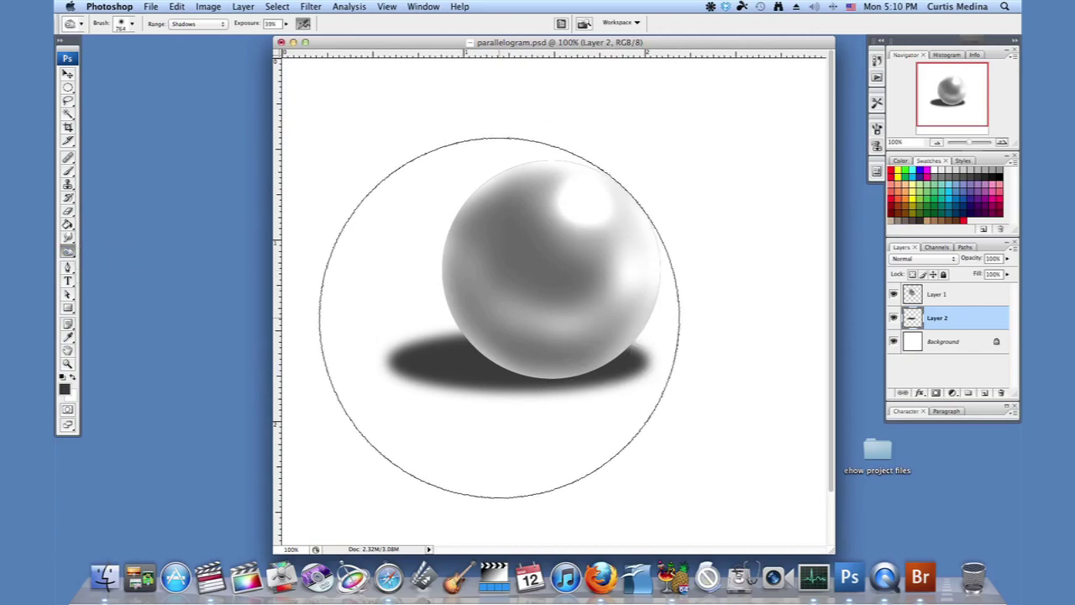
Use a 45 px Burn brush on Layer 1 to darken the sphere's lower edge
right_click(513, 341)
left_click(598, 467)
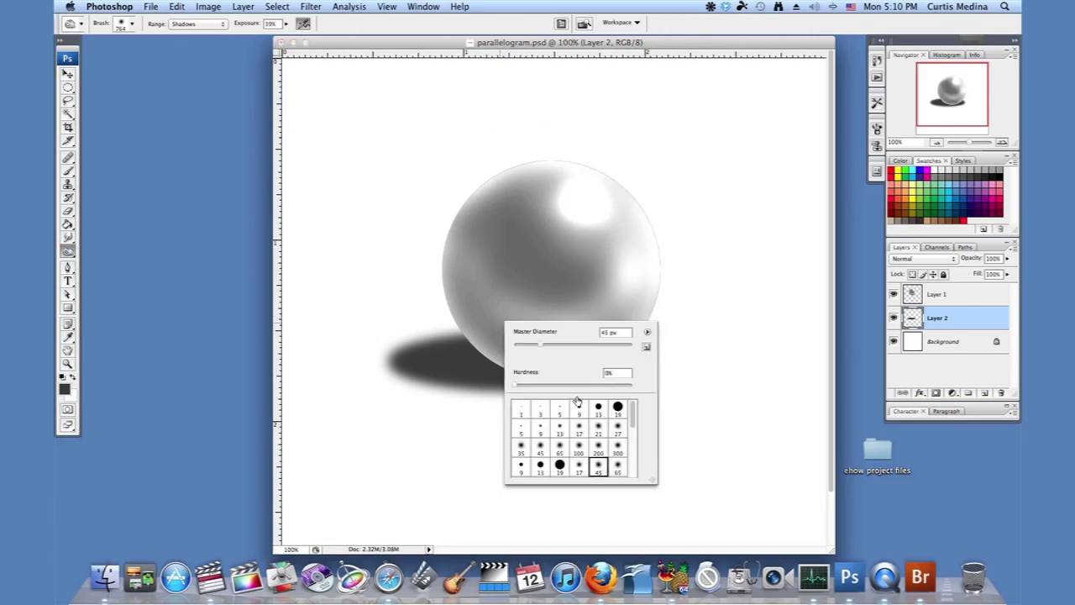
left_click(632, 52)
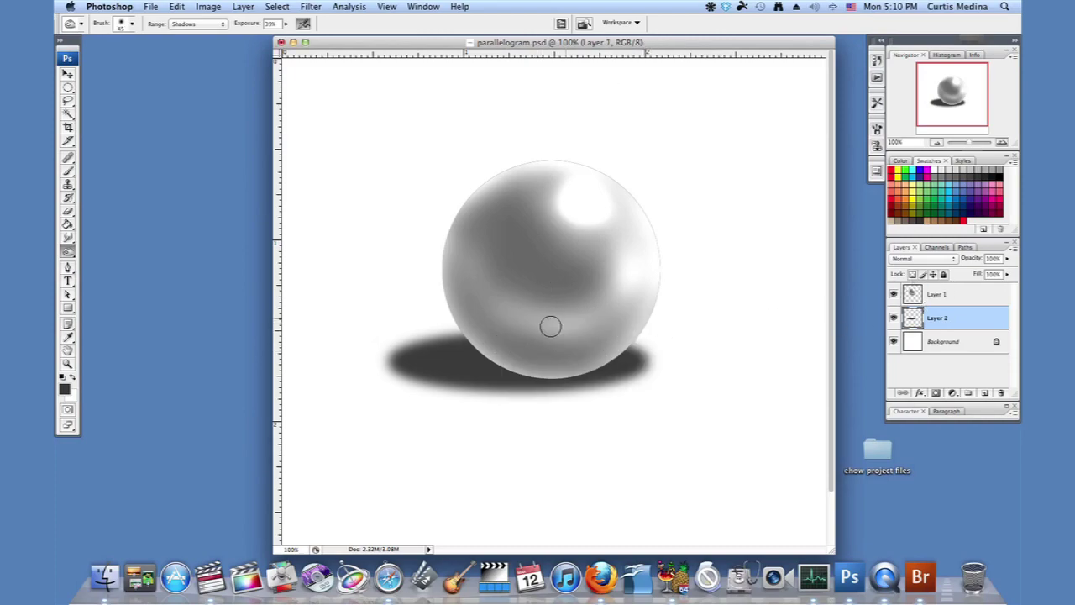
key("alt+bracketright")
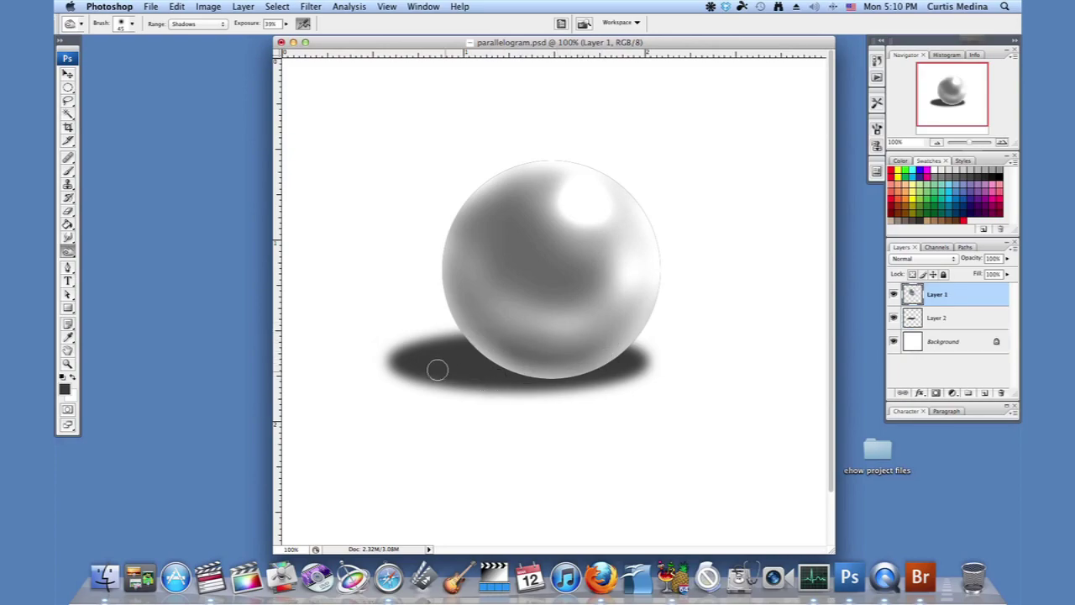
mouse_move(473, 312)
left_mouse_down()
mouse_move(556, 350)
mouse_move(608, 342)
mouse_move(494, 361)
left_mouse_up()
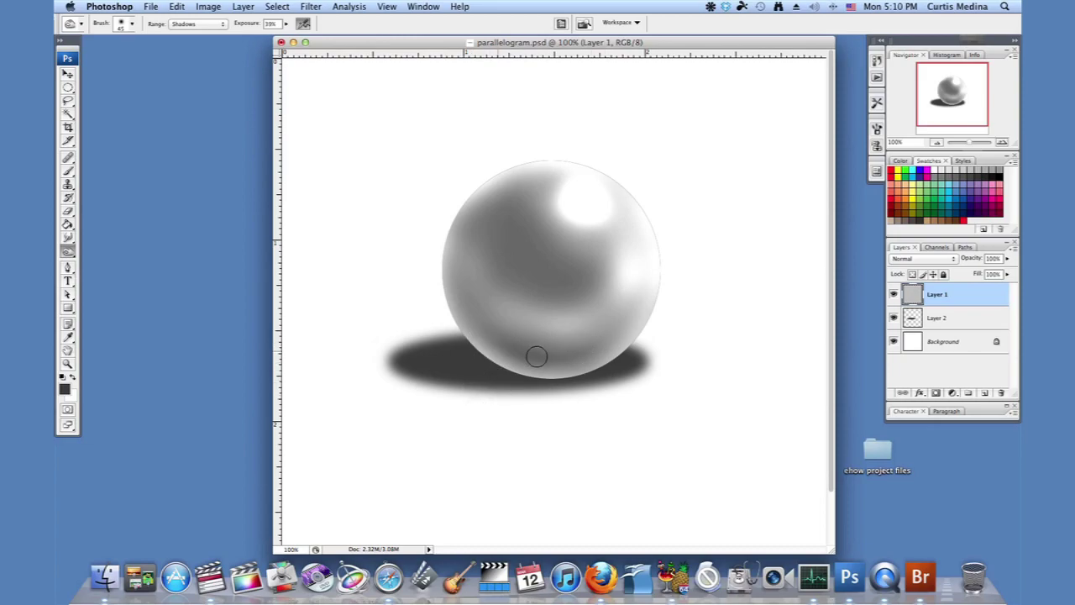